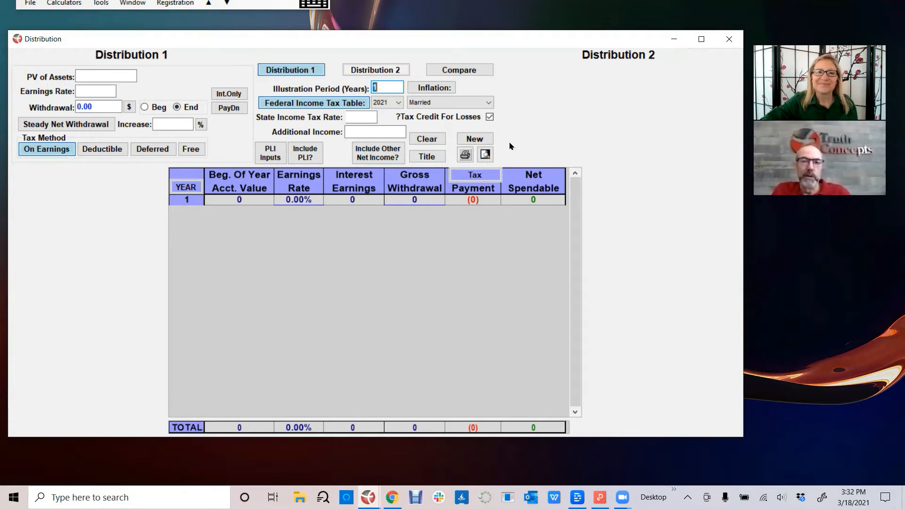
Retitle the calculator "Distribution to show to 35 year old".
left_click(427, 156)
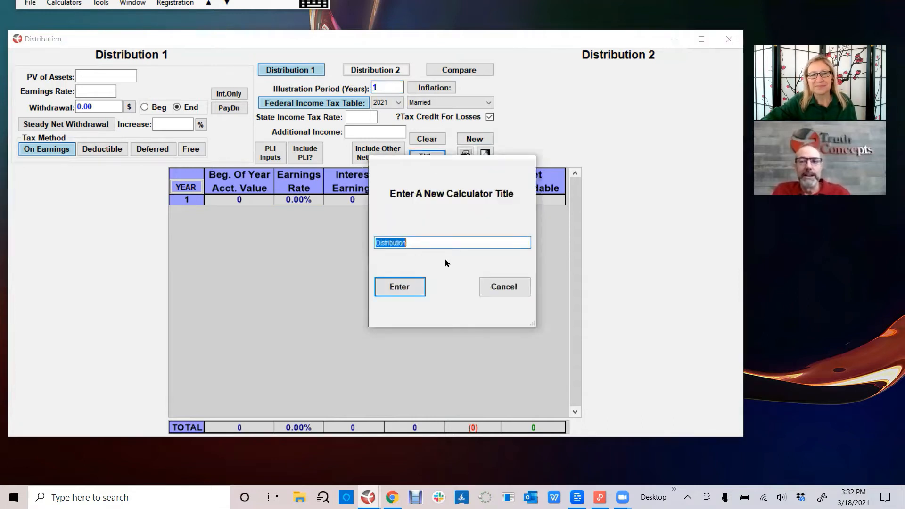
left_click(422, 239)
type("to show to ")
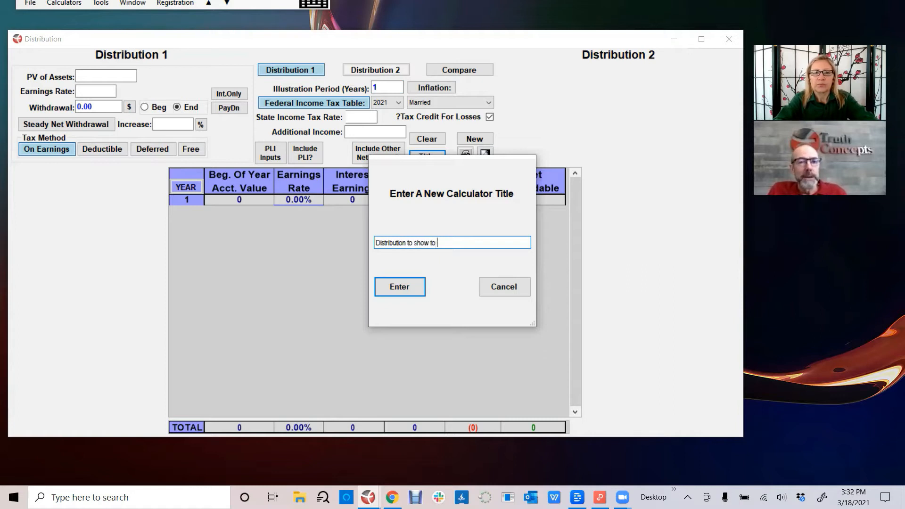
type("35 y")
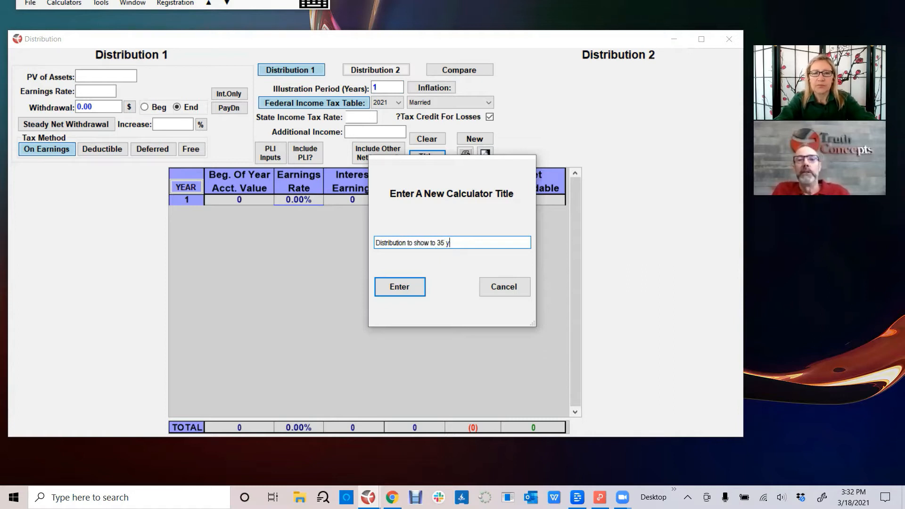
type("ear old")
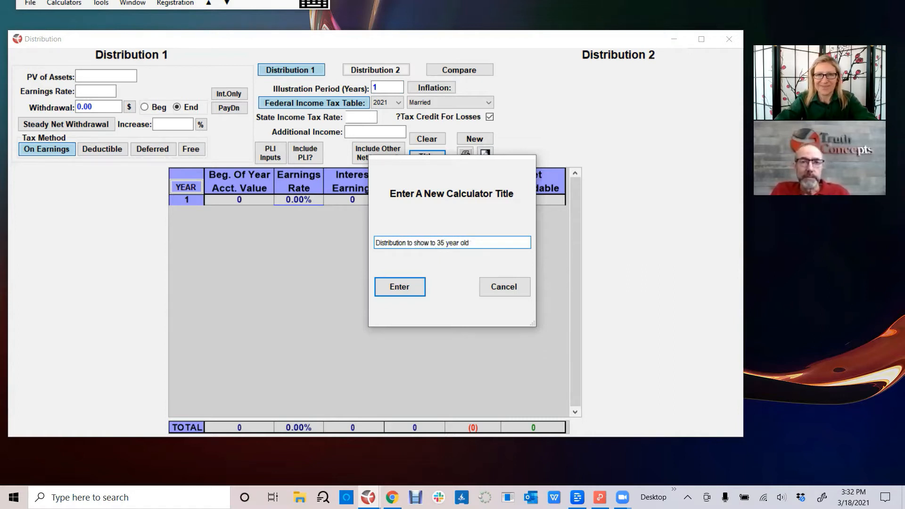
left_click(404, 286)
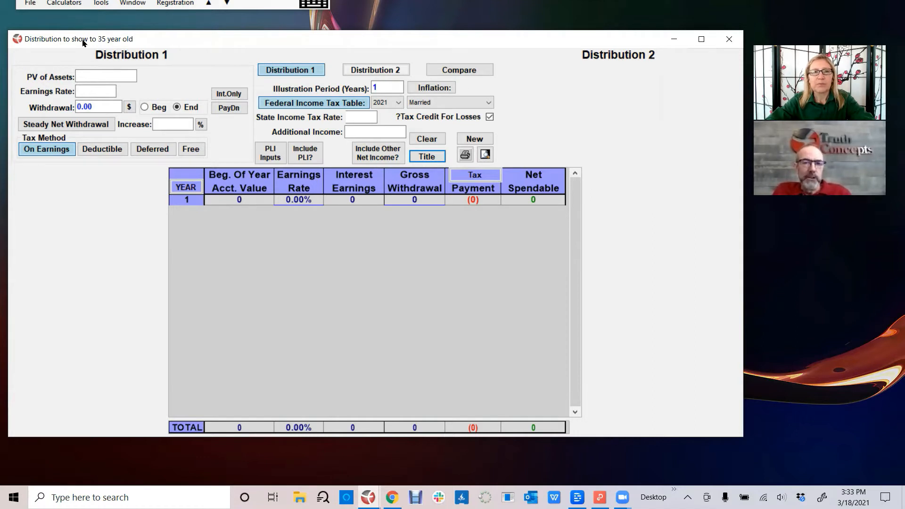
Open the Notes and replace the existing figures with "is there a possibility that using the life insurance cash value".
left_click(102, 4)
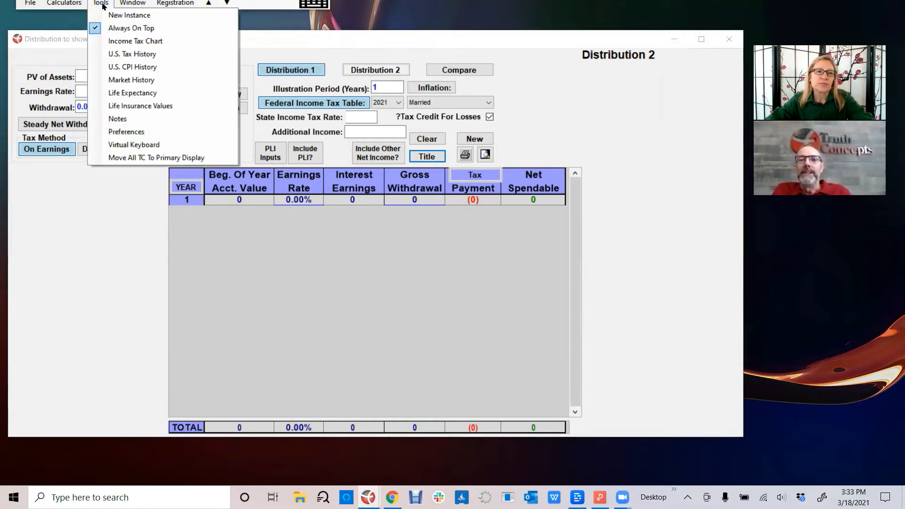
left_click(119, 118)
left_click_drag(273, 241, 180, 227)
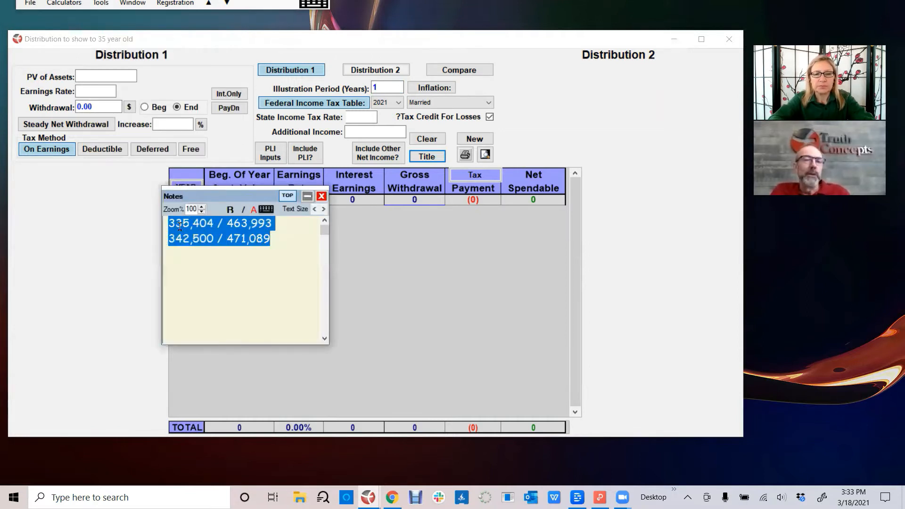
key("BackSpace")
type("is there a possibility that using the life insurance")
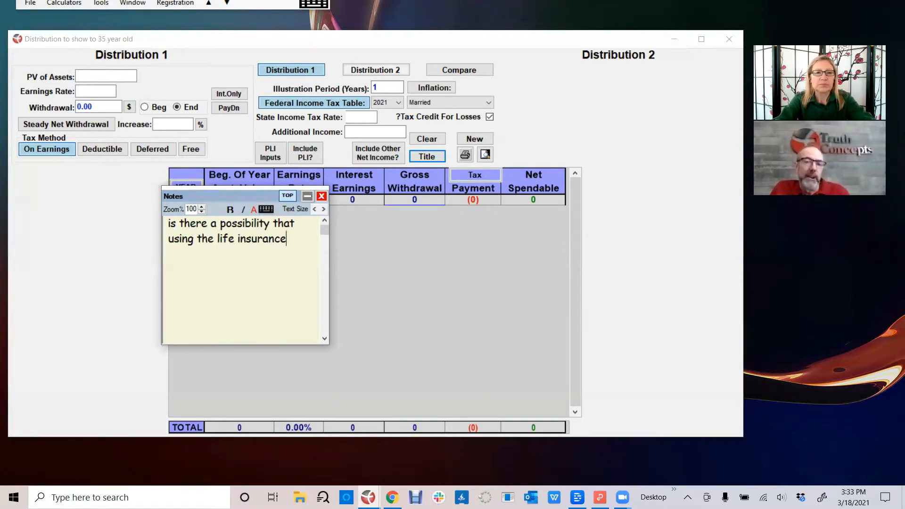
type(" cash ")
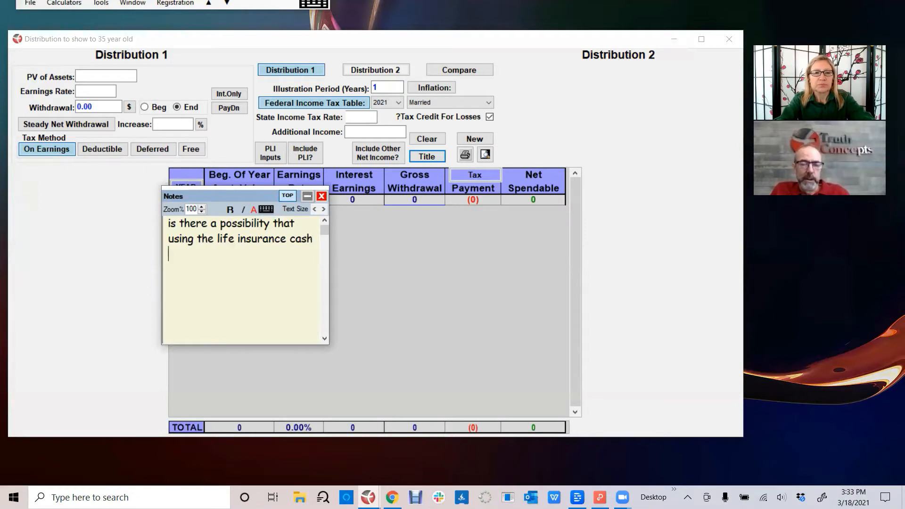
type("value ")
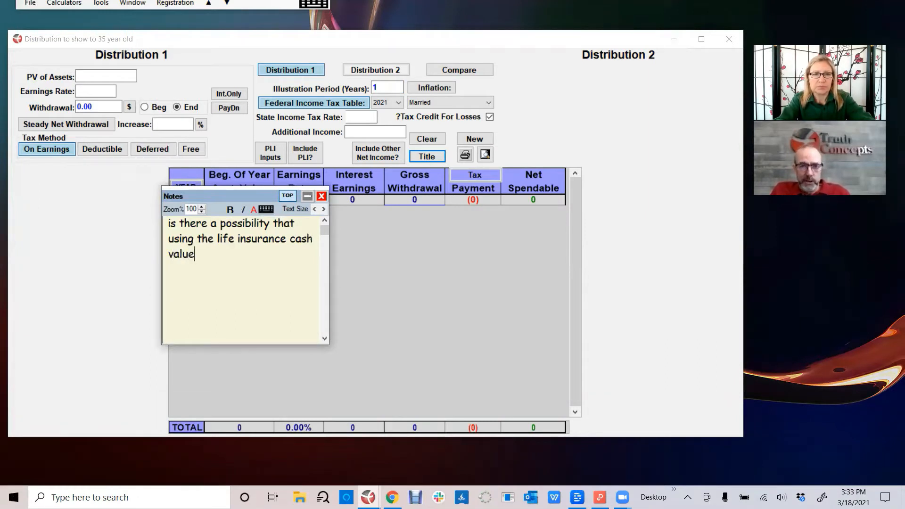
Continue the note's question with "we could have as much or more assets as someone who just used term insurance".
type("we could")
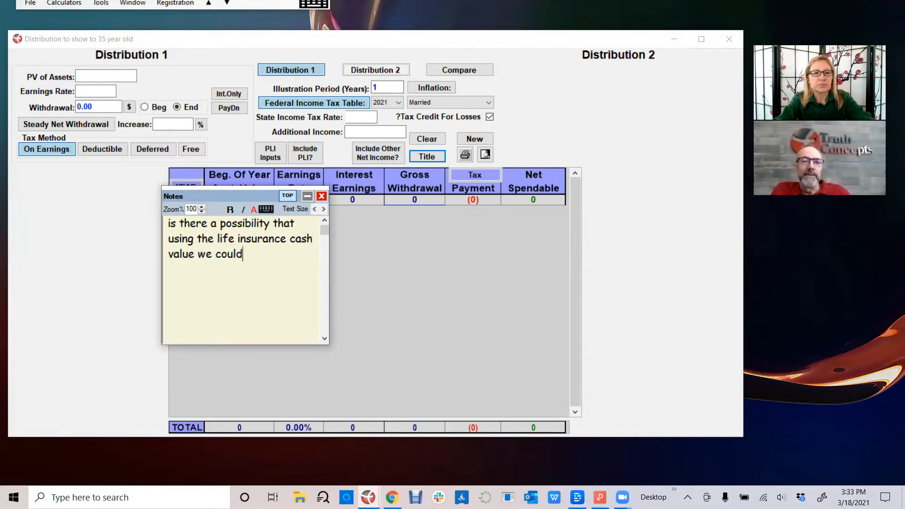
type(" have as much")
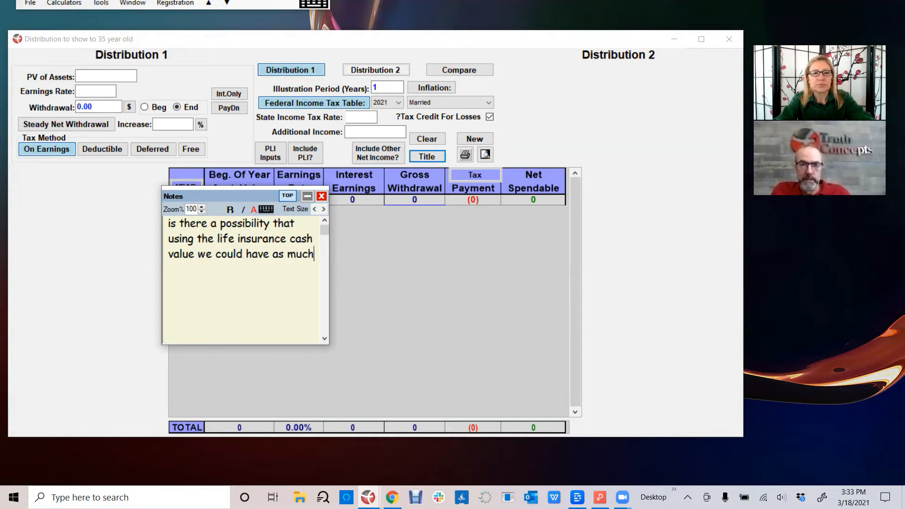
type(" or more ")
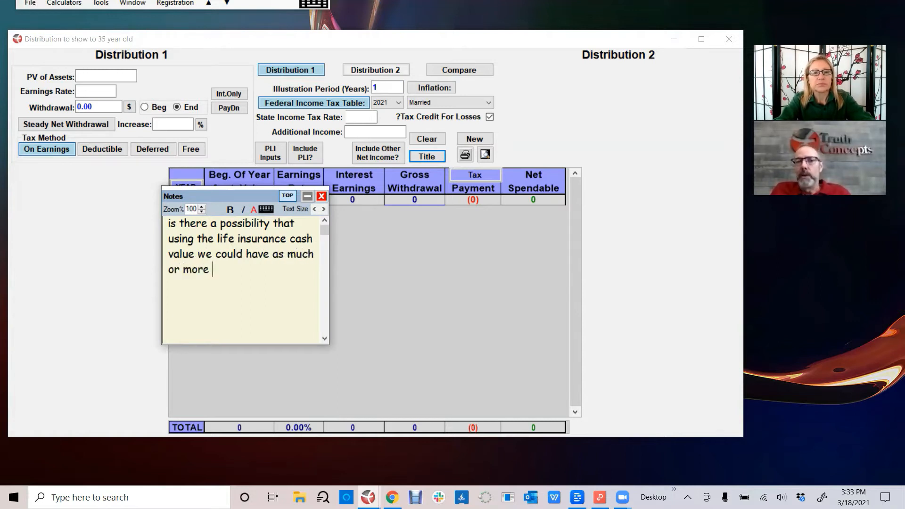
type("assets ")
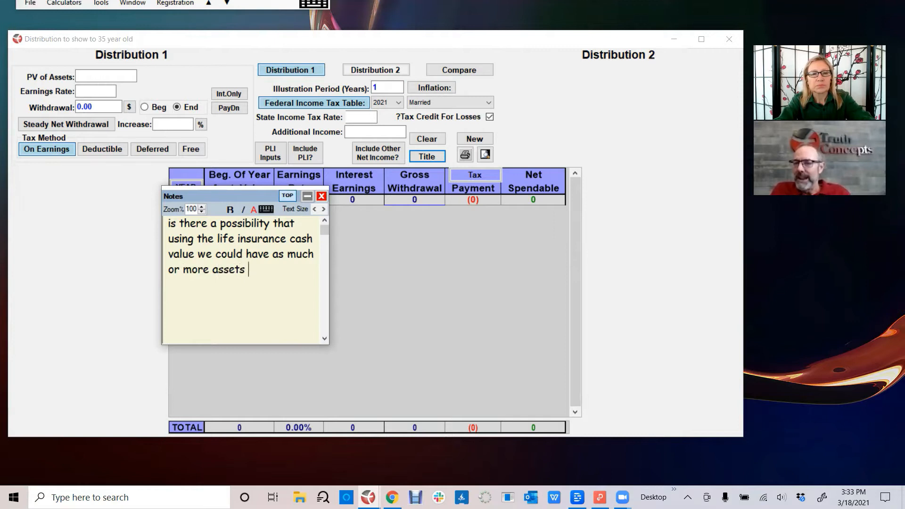
type("as so")
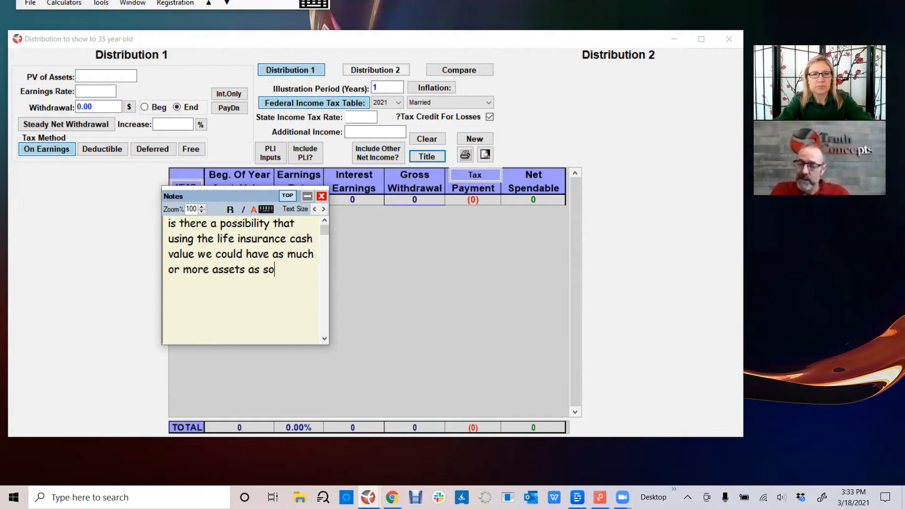
type("meone")
key("Return")
type("who ")
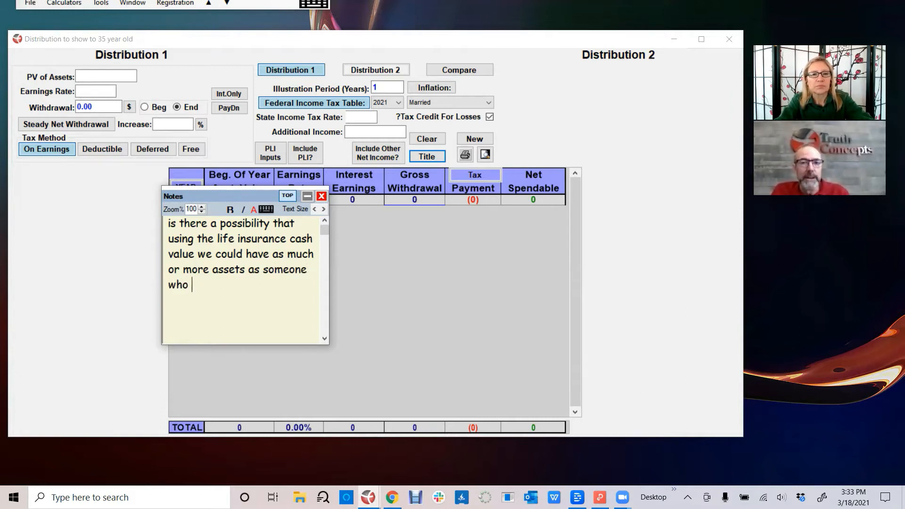
type("just ")
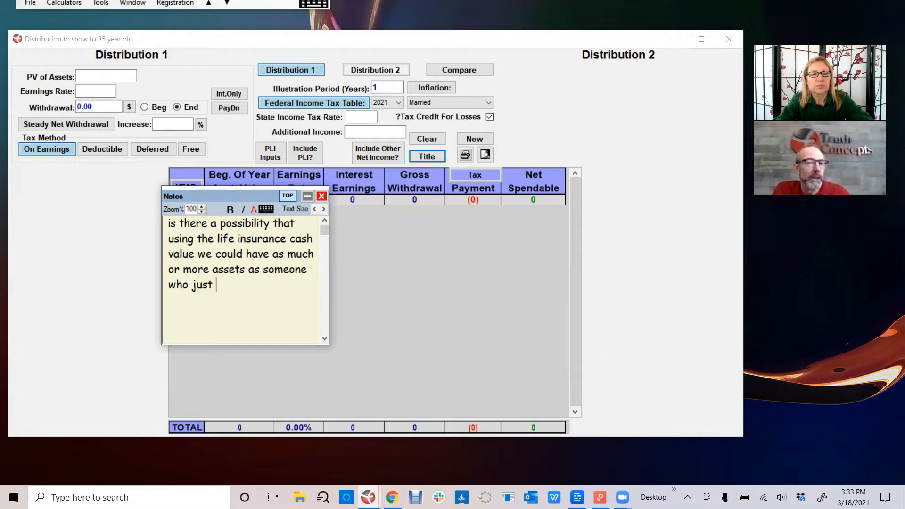
type("used term in")
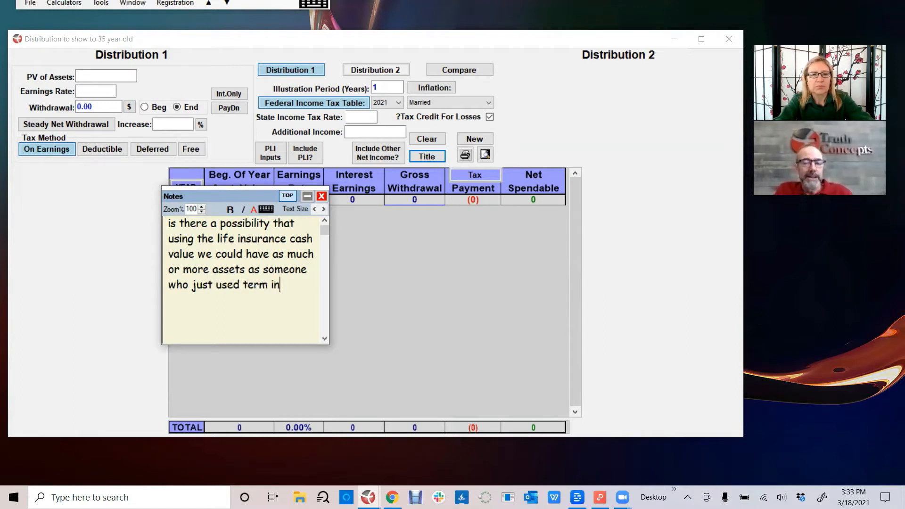
type("surance")
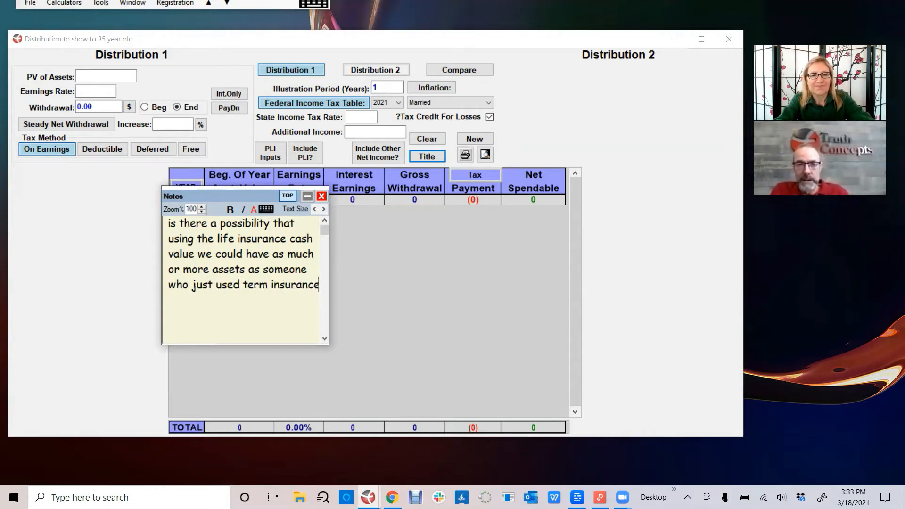
Add the line "note: assets and cash value" to the Notes and move the note window clear of the calculator.
key("Return")
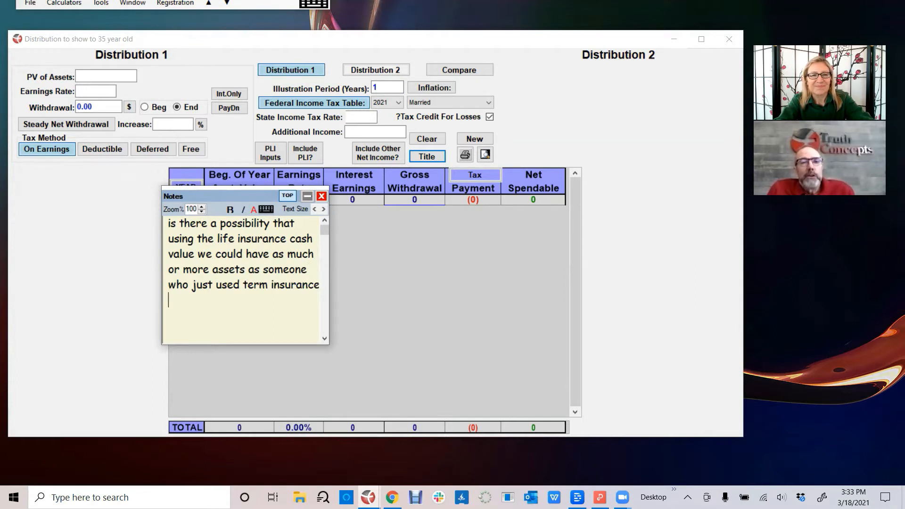
type("note:")
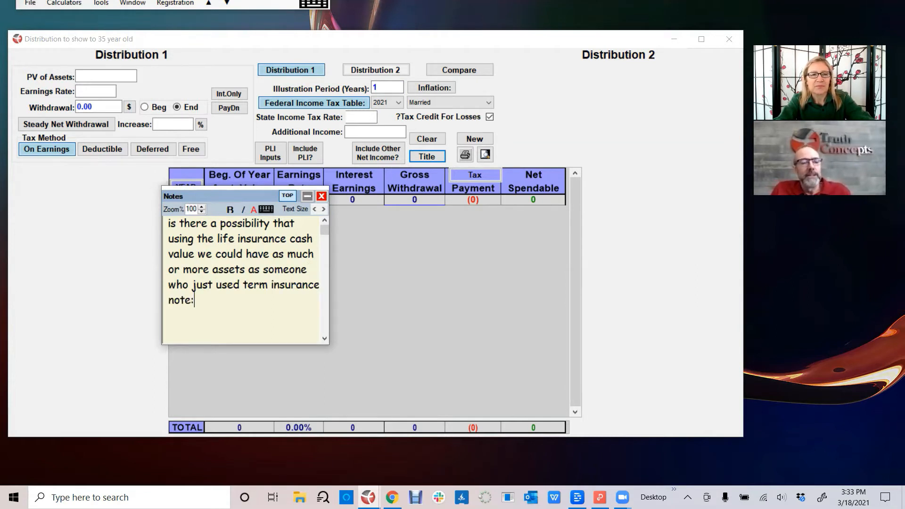
type(" assets ")
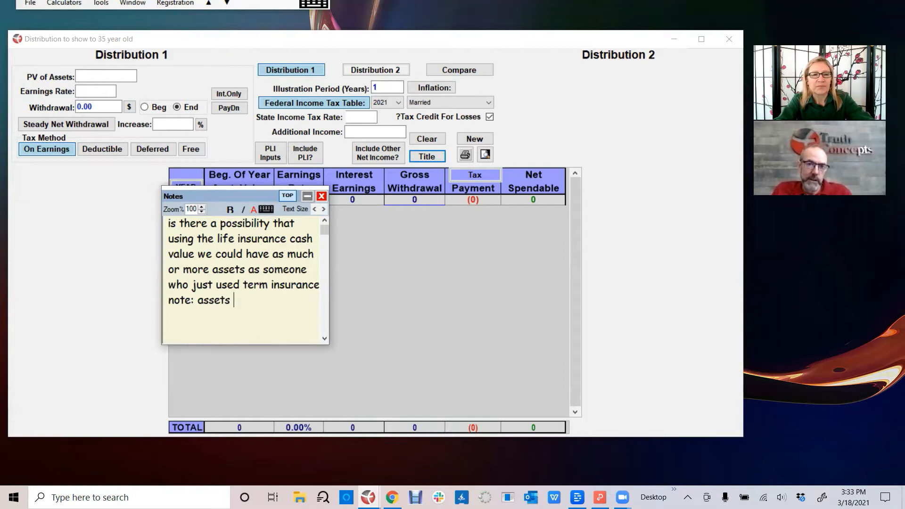
type("and cash value")
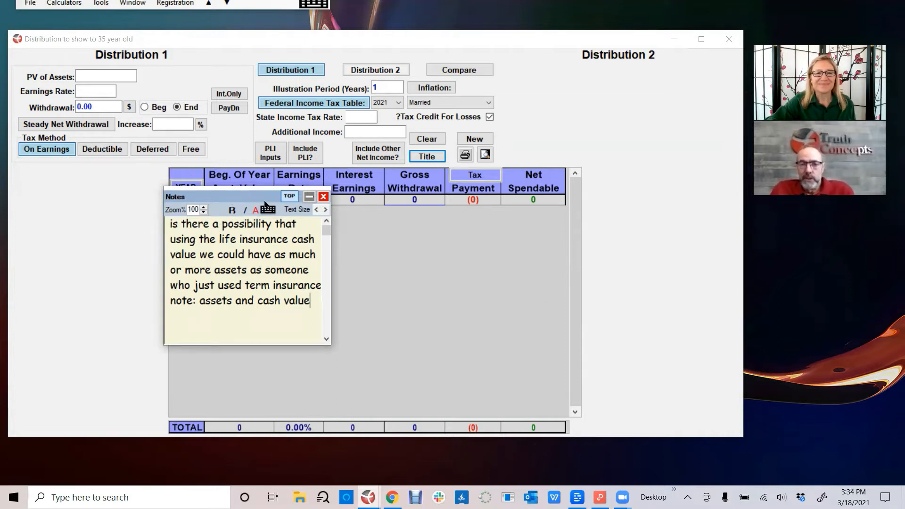
left_click_drag(242, 193, 670, 244)
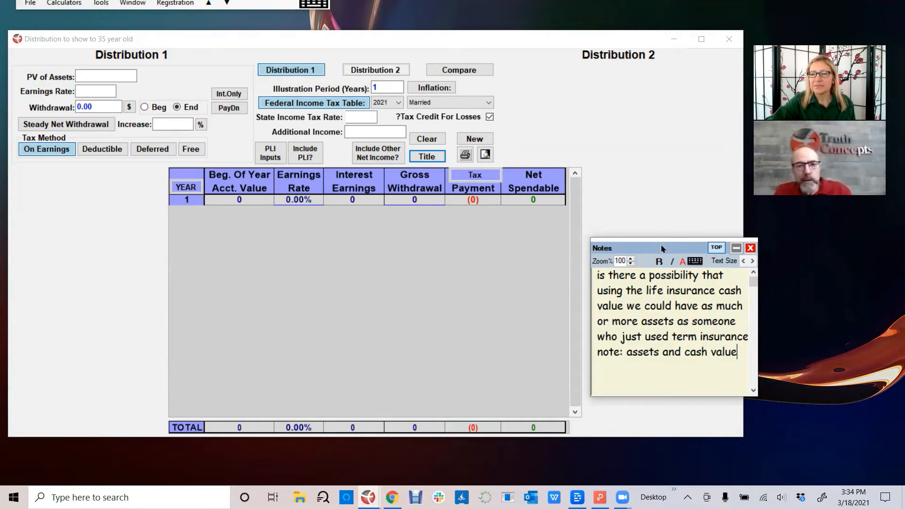
left_click_drag(661, 246, 809, 248)
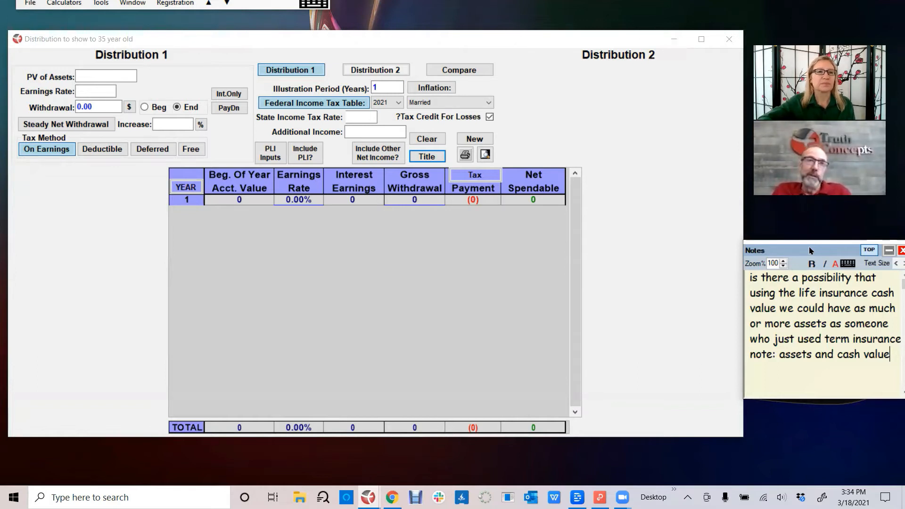
Rename the Distribution 1 heading to "buy term inv diff".
left_click(150, 55)
type("b")
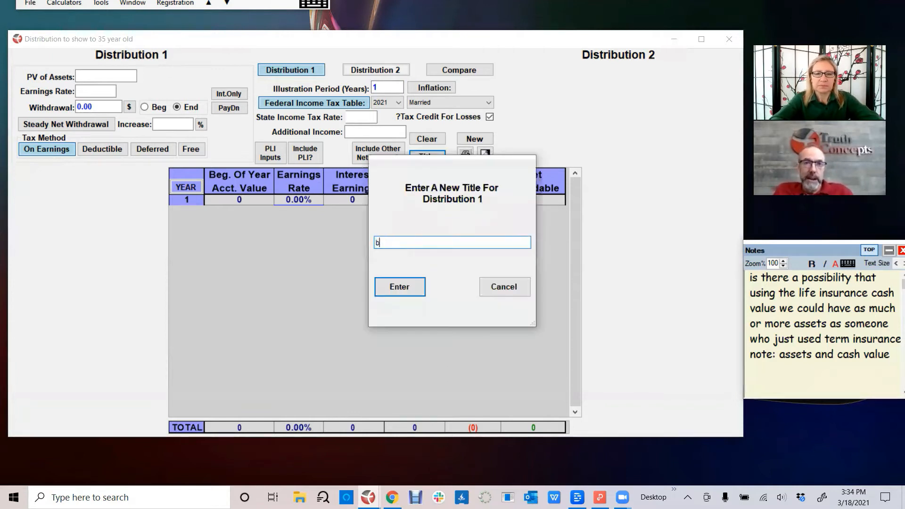
type("uy term inv diff")
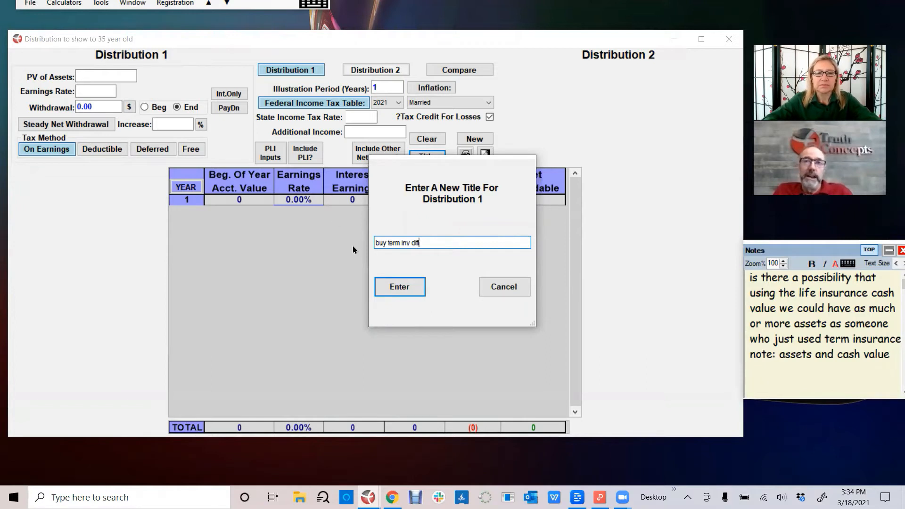
left_click(397, 287)
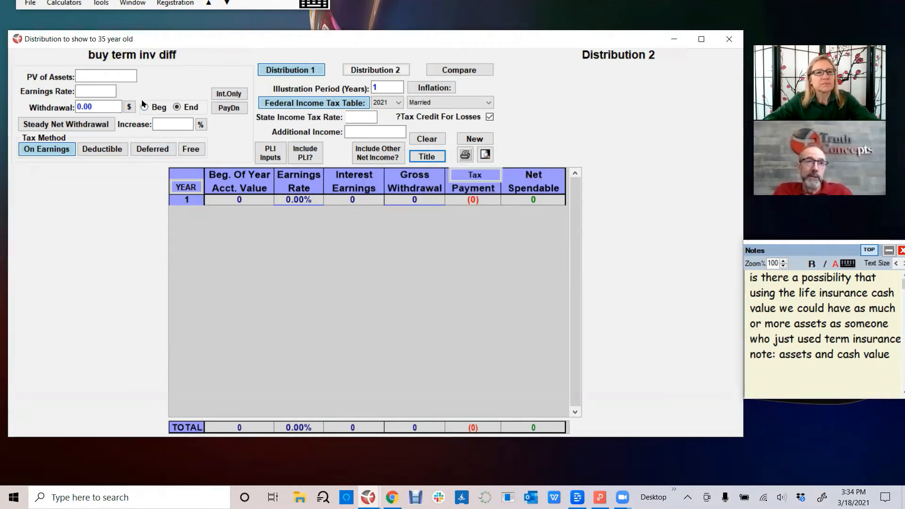
Set the first distribution's PV of Assets to 2,000,000 and its Earnings Rate to 5%.
left_click(108, 76)
type("2000000")
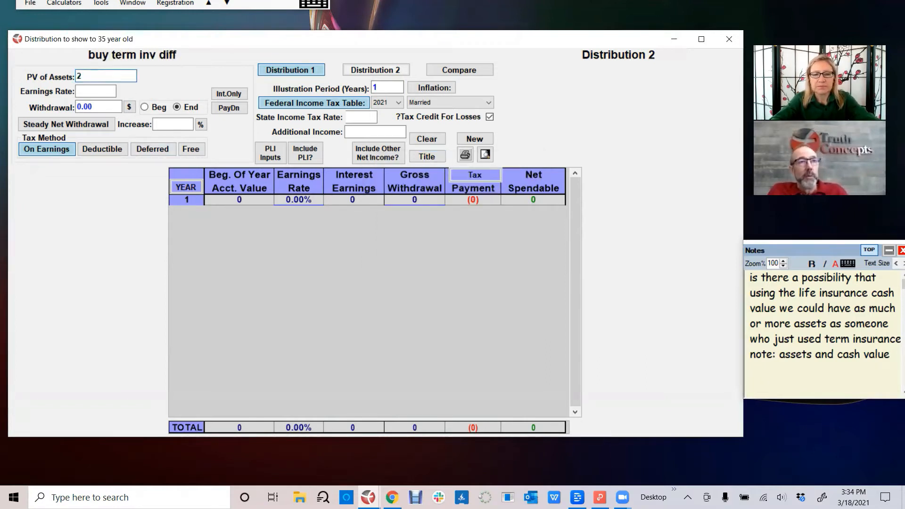
key("Tab")
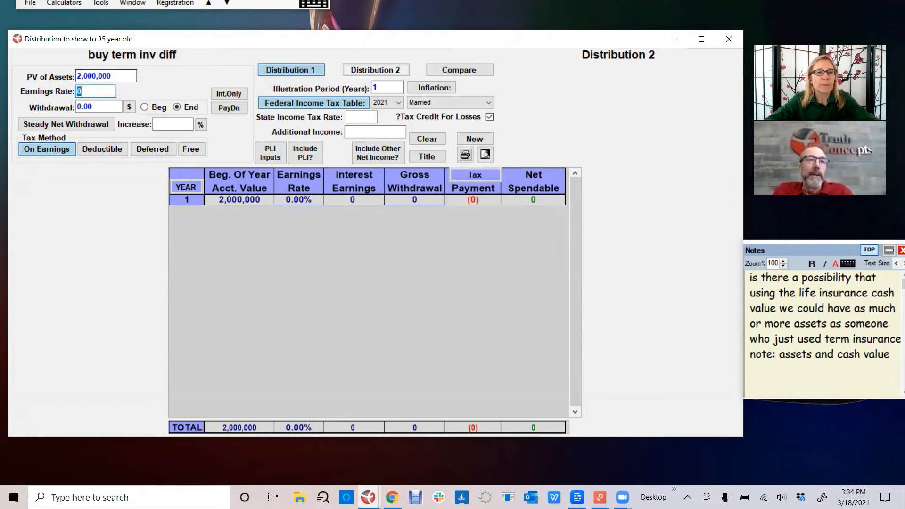
type("5")
key("Tab")
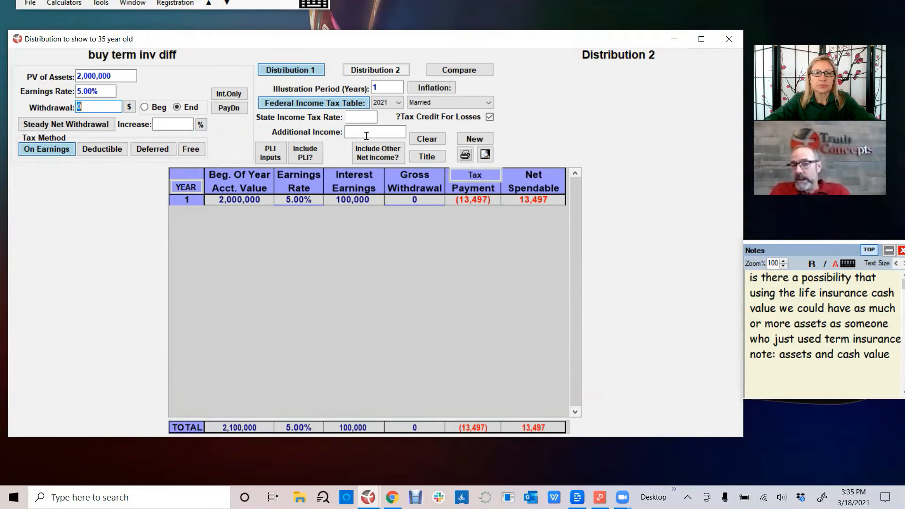
Extend the calculator's title to "Distribution to show to 35 year old for when they are 65".
left_click(425, 157)
left_click(479, 241)
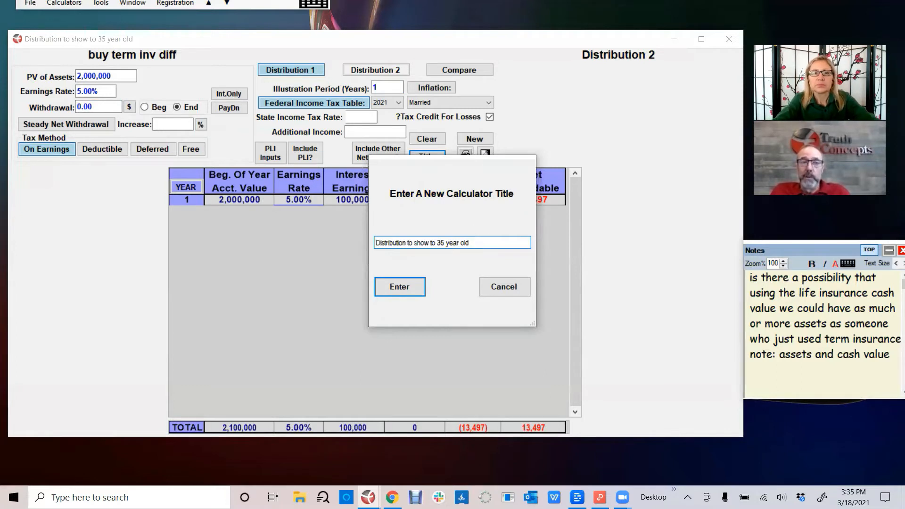
type("fo")
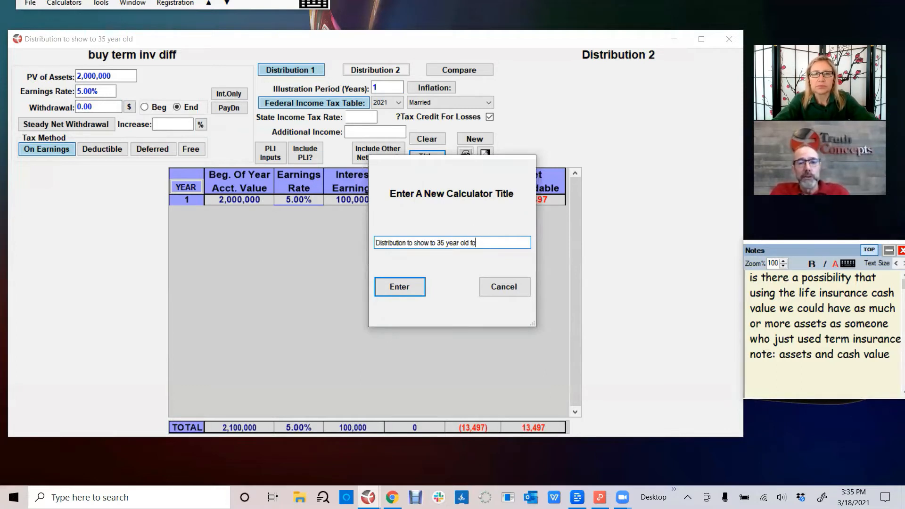
type("r when they are ")
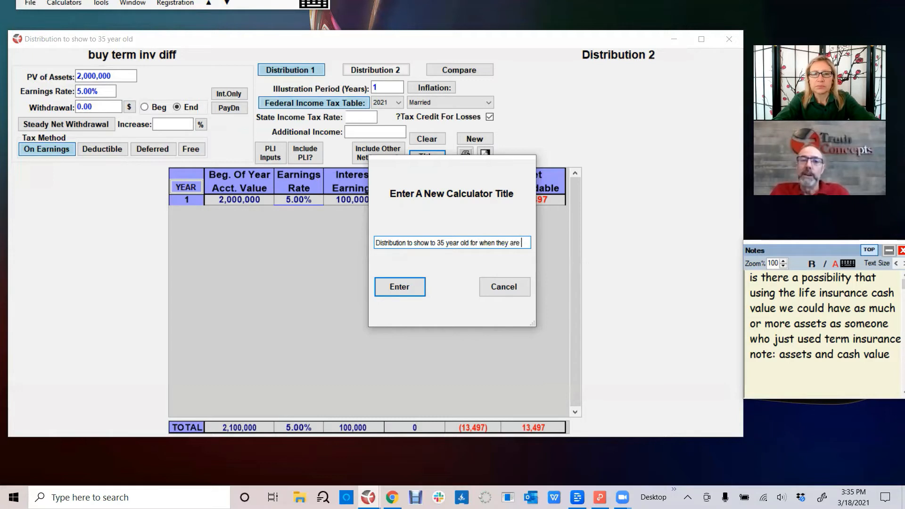
type("65")
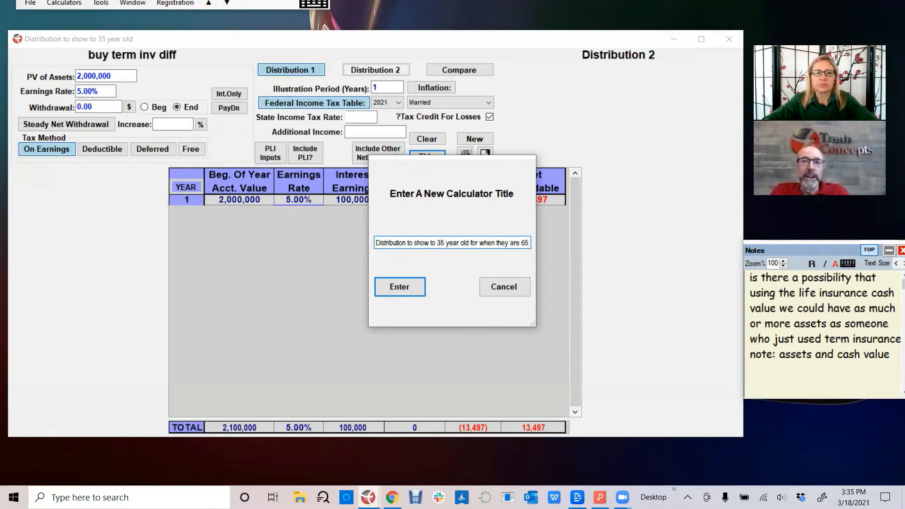
left_click(405, 292)
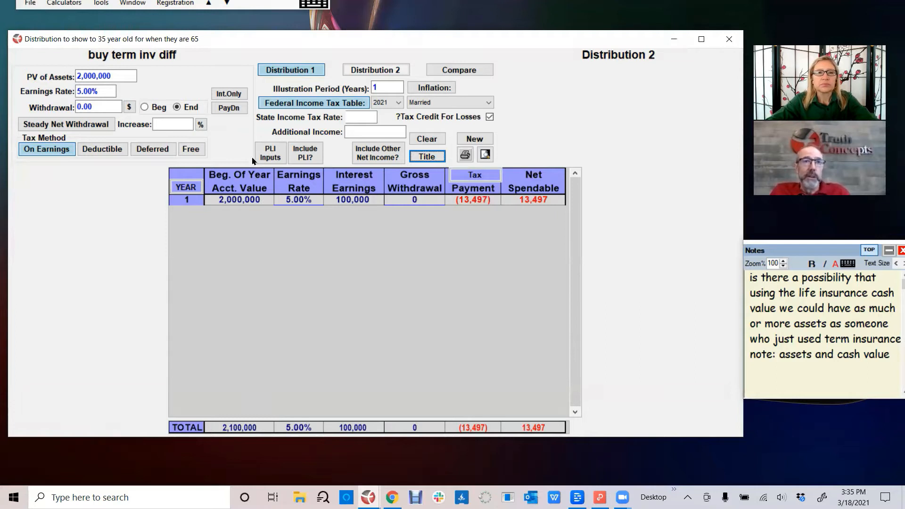
Set the Illustration Period to 20 years and make the first distribution withdraw interest only.
left_click(382, 85)
type("20")
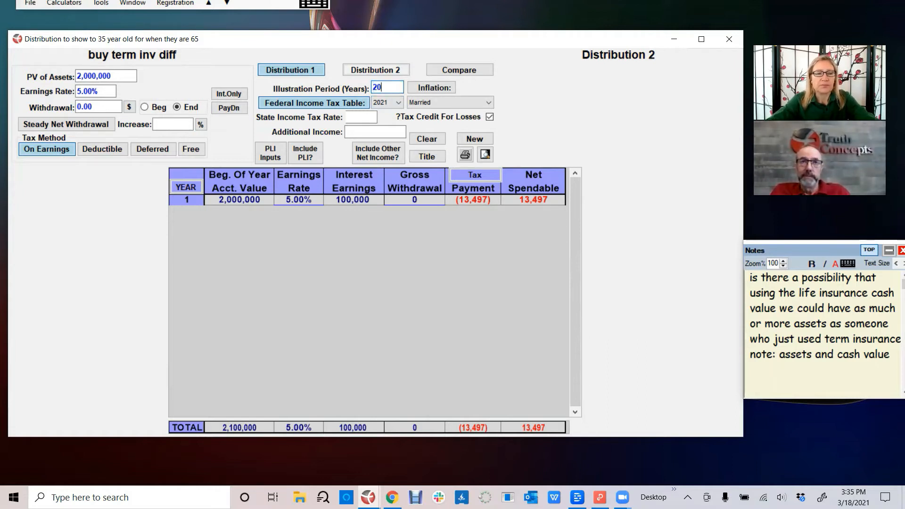
key("Tab")
left_click(227, 95)
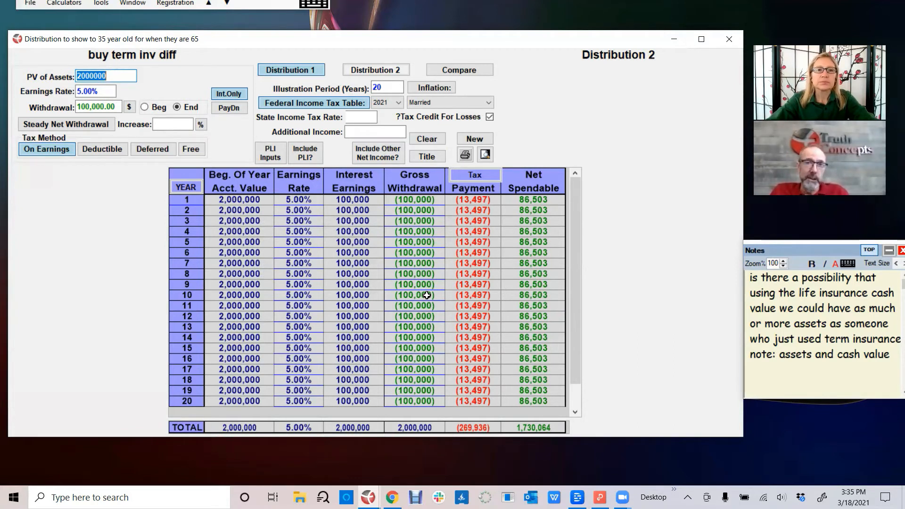
Set the Additional Income to 50,000.
left_click(392, 131)
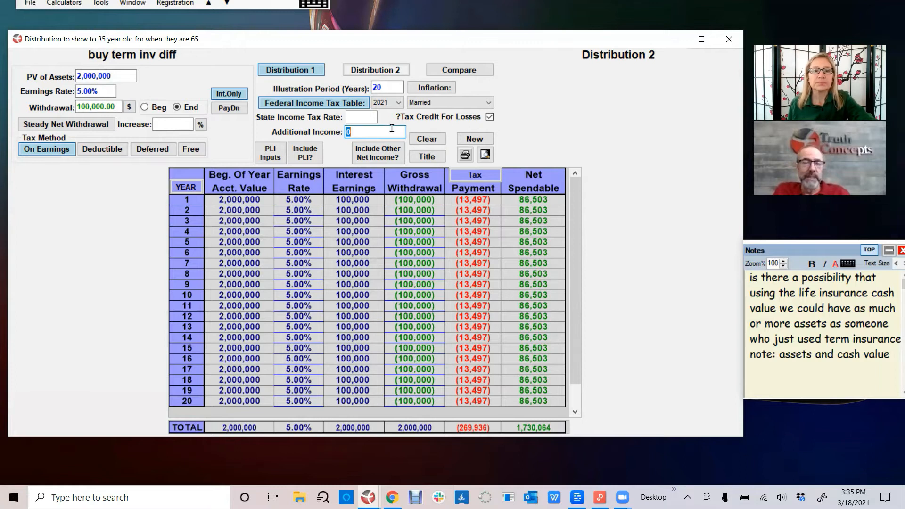
type("50000")
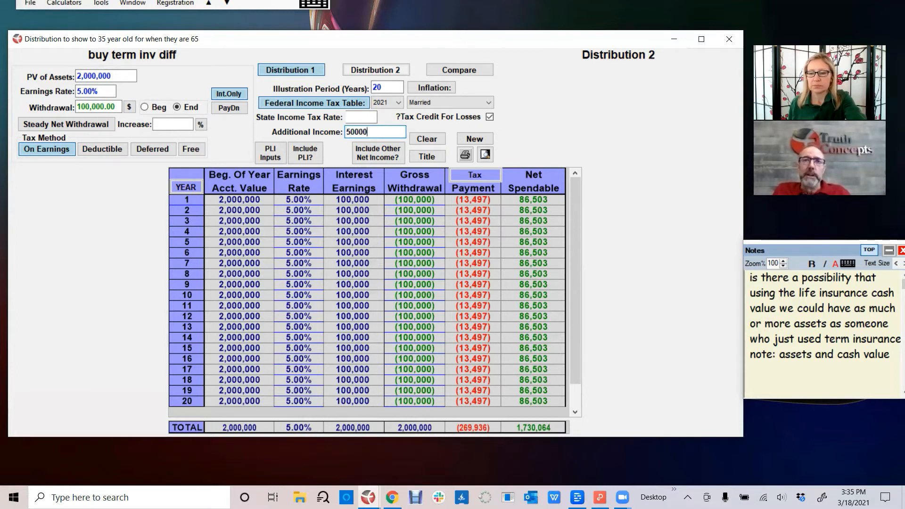
key("Return")
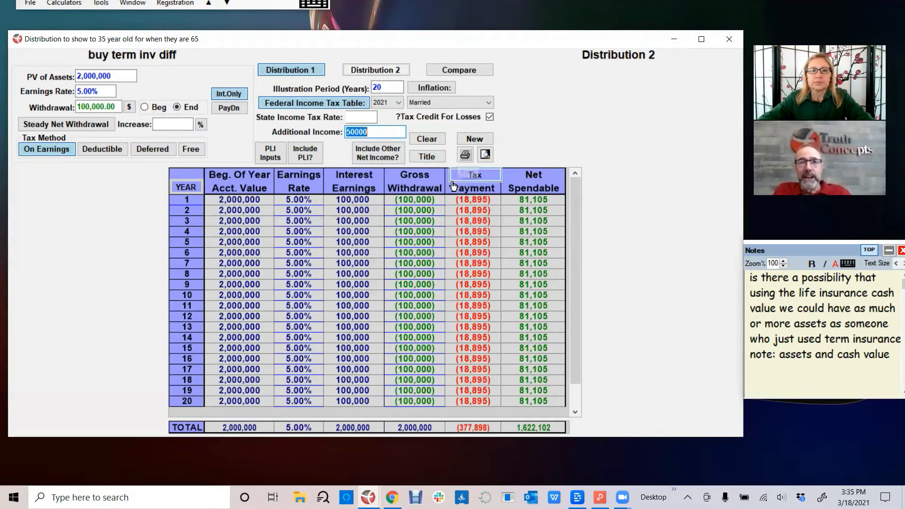
Switch the table's year column to ages and start it at age 65.
left_click(182, 187)
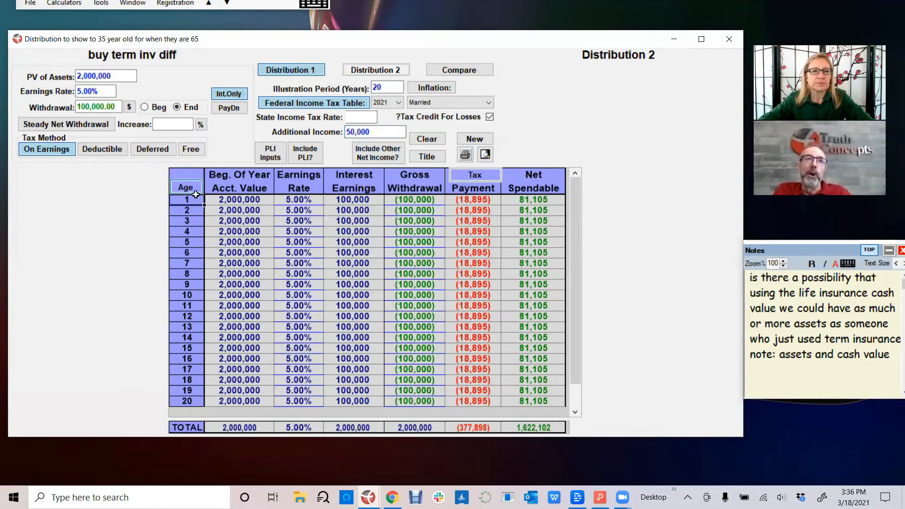
type("65")
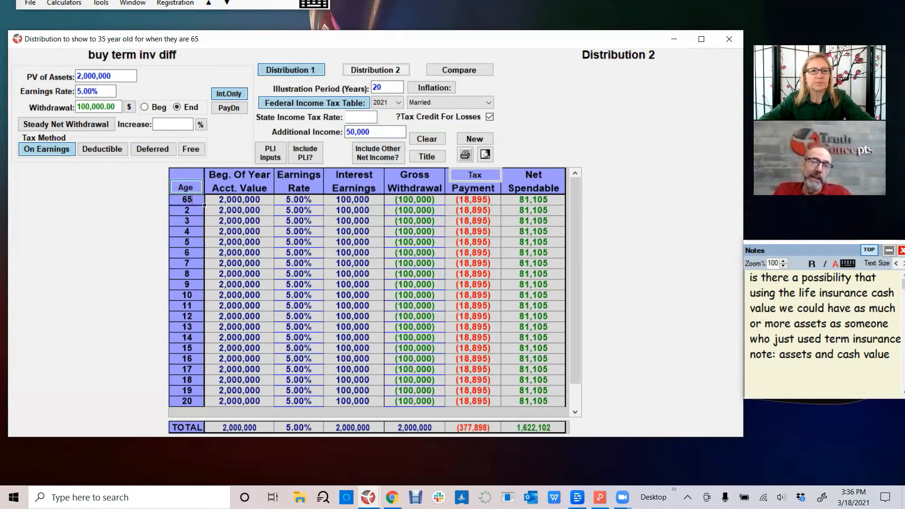
key("Return")
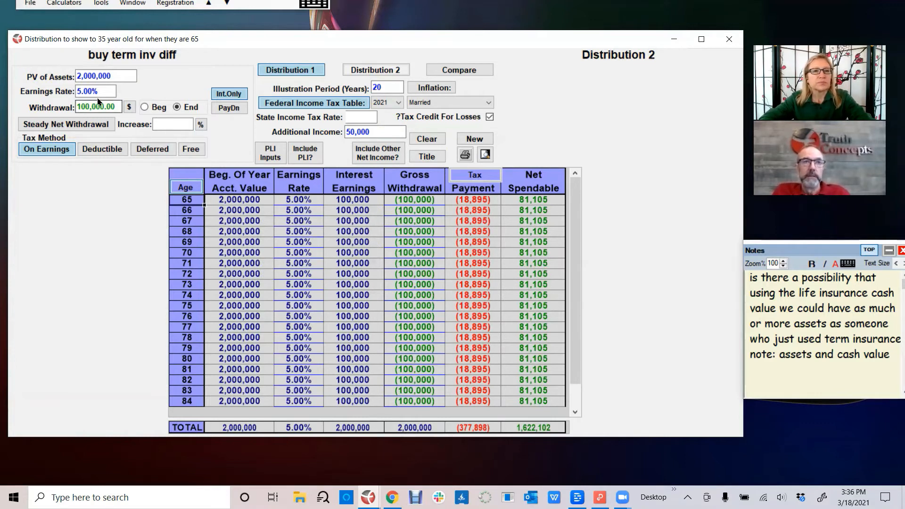
Try an Earnings Rate of 3% for the first distribution and return it to 5%.
left_click(89, 89)
type("3")
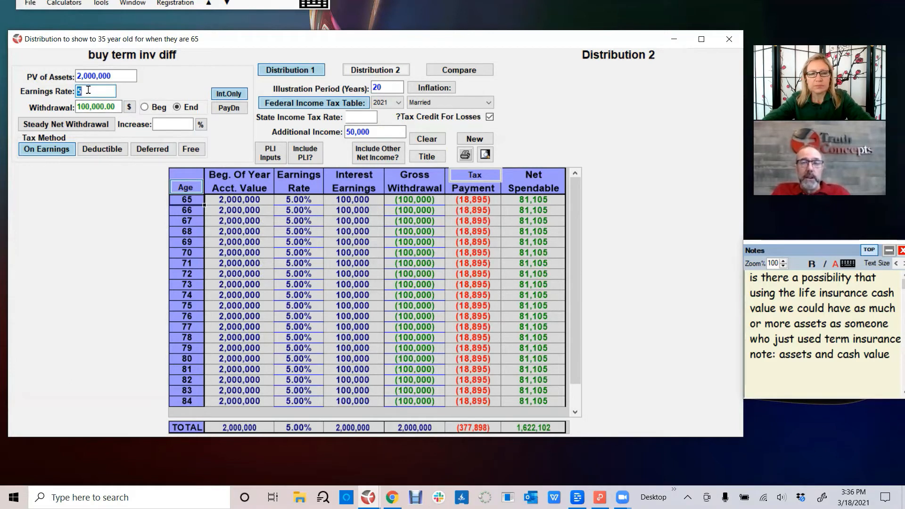
key("Return")
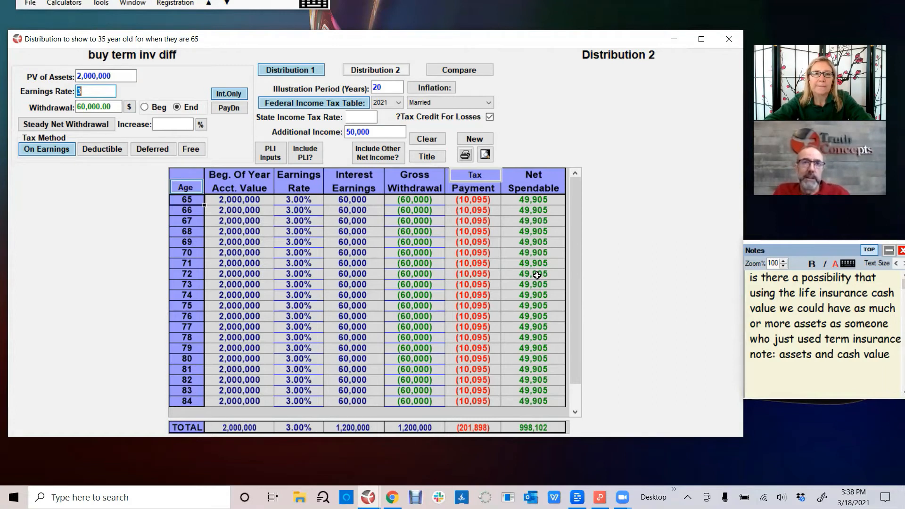
type("5")
key("Return")
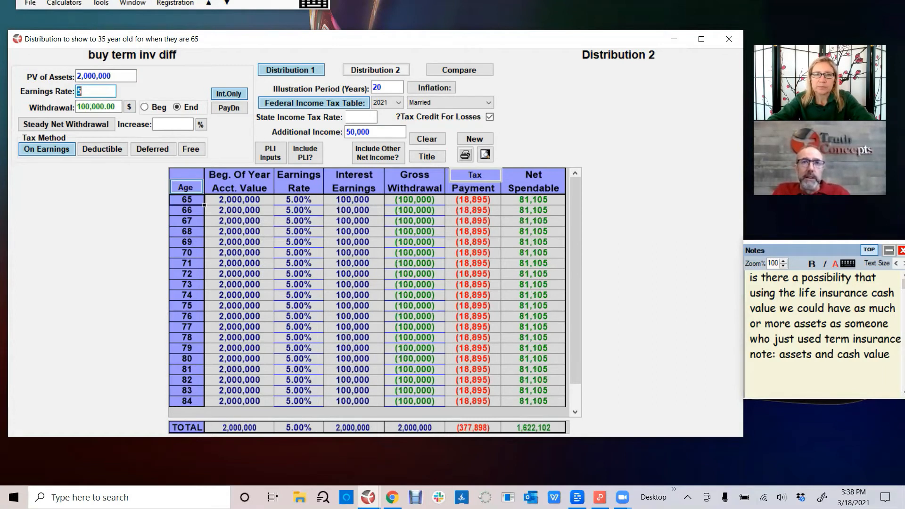
Activate the second distribution and rename its heading to "buy whole life and other assets".
left_click(360, 71)
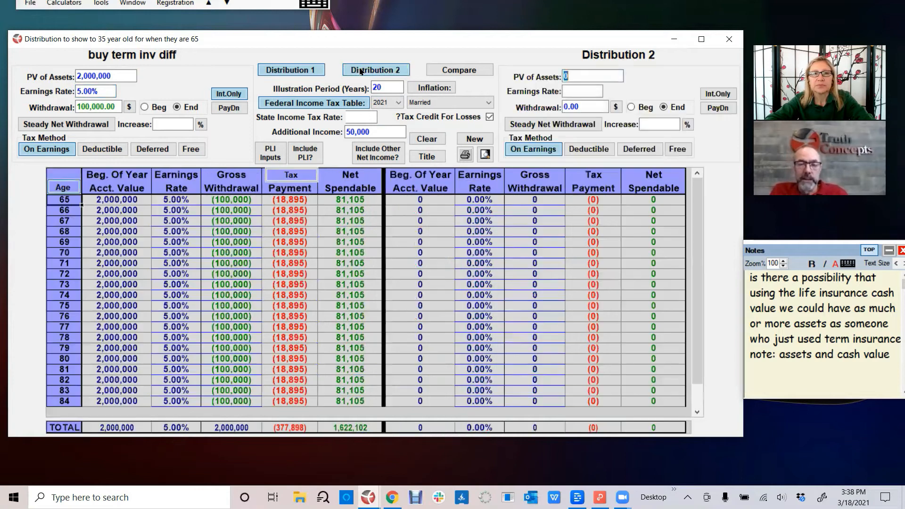
left_click(612, 57)
type("buy whole life and other assets")
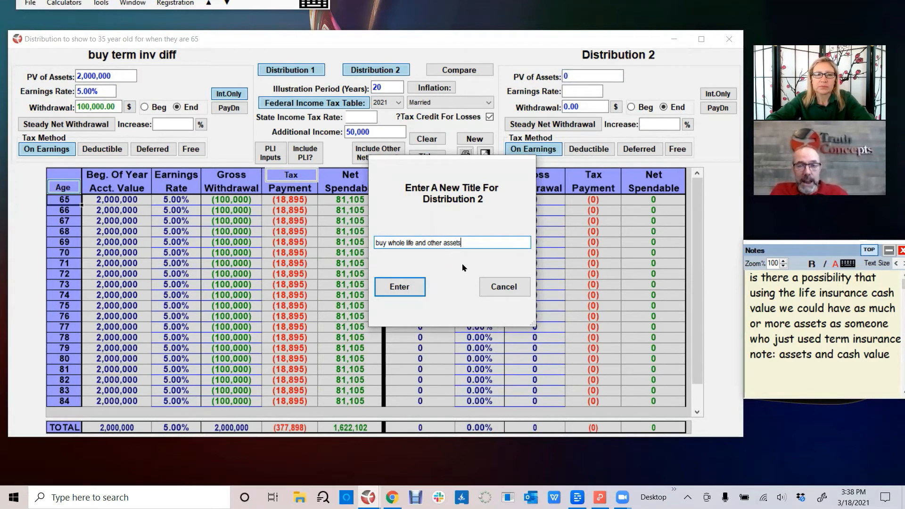
left_click(398, 287)
Give the second distribution a PV of Assets of 2,000,000, a 5% Earnings Rate and pay-down withdrawals.
type("2000000")
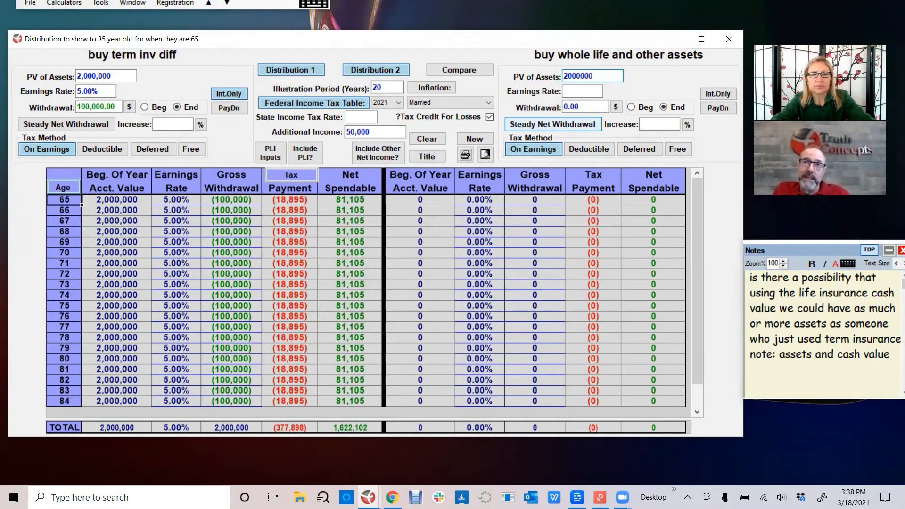
key("Tab")
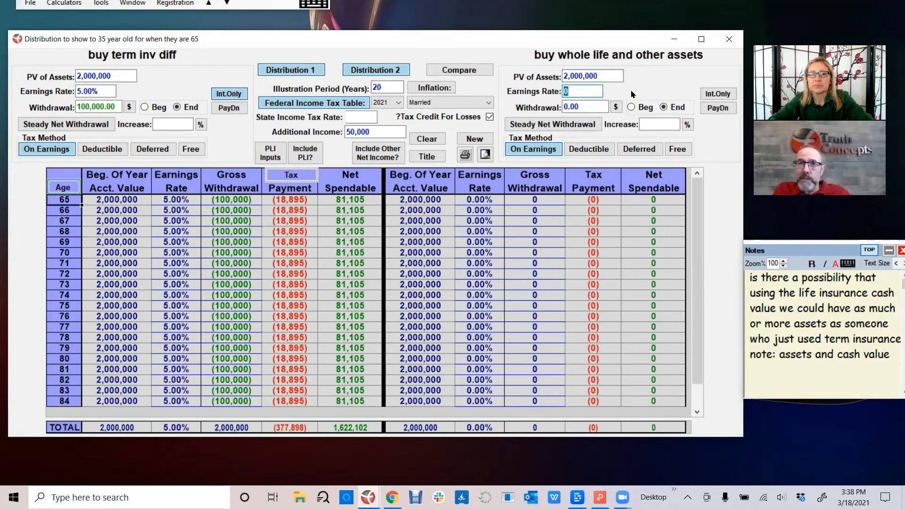
type("5")
key("Tab")
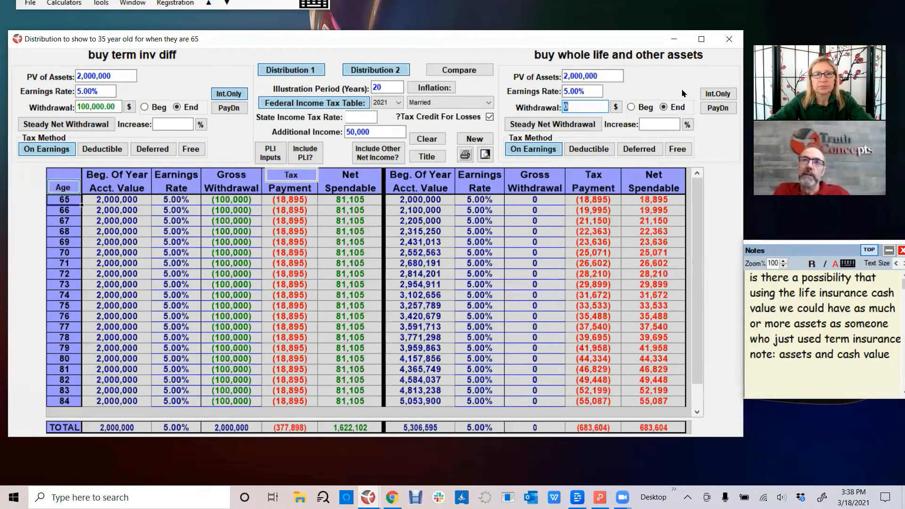
left_click(716, 108)
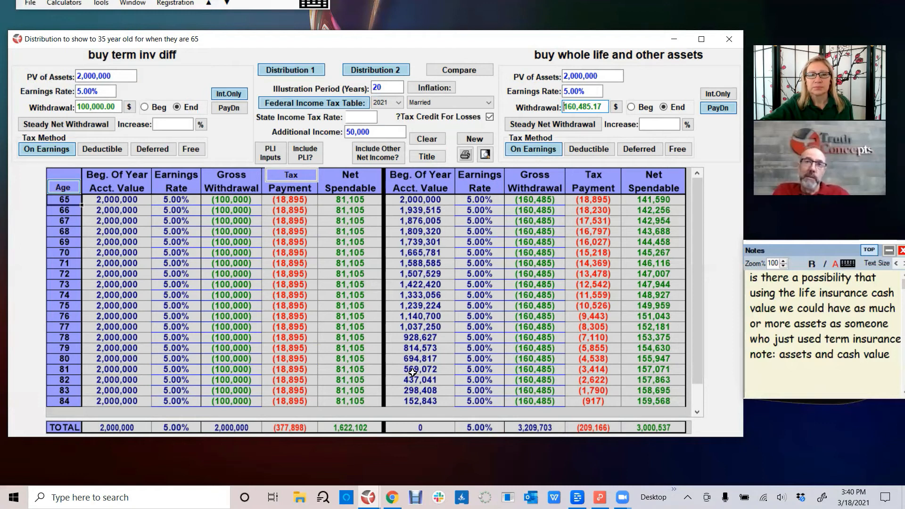
Add the comparison column for the two distributions and open the permanent life insurance inputs.
left_click(460, 69)
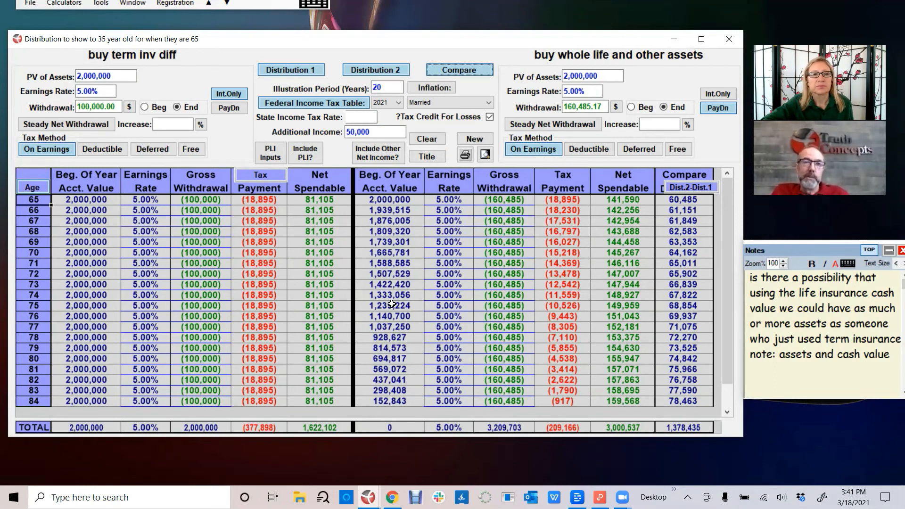
left_click(270, 152)
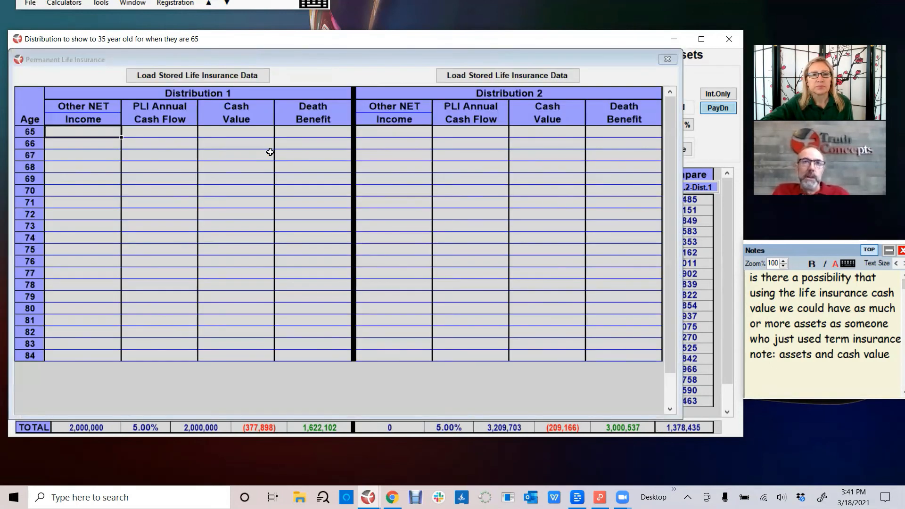
Try loading the stored illustration "L99 Max PUA Till 65 - 105K WD 85-120" into Distribution 2 with the default starting age.
left_click(506, 77)
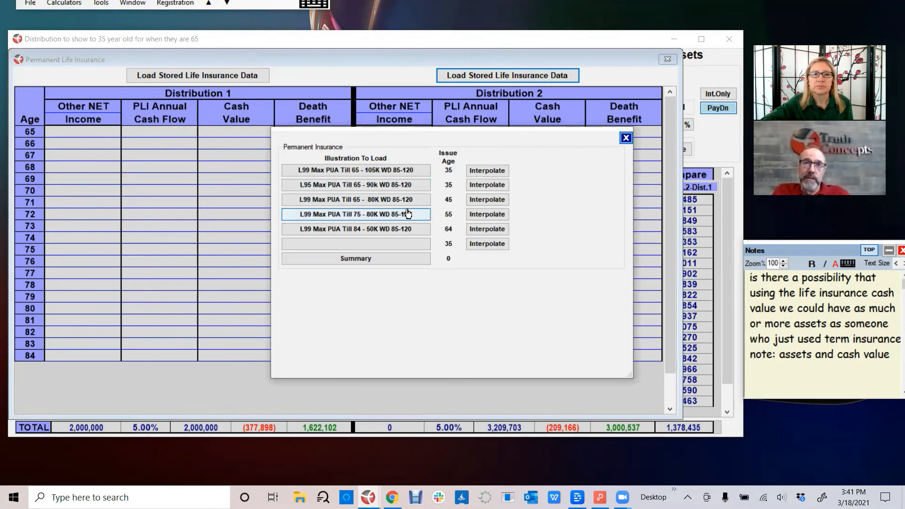
left_click(355, 173)
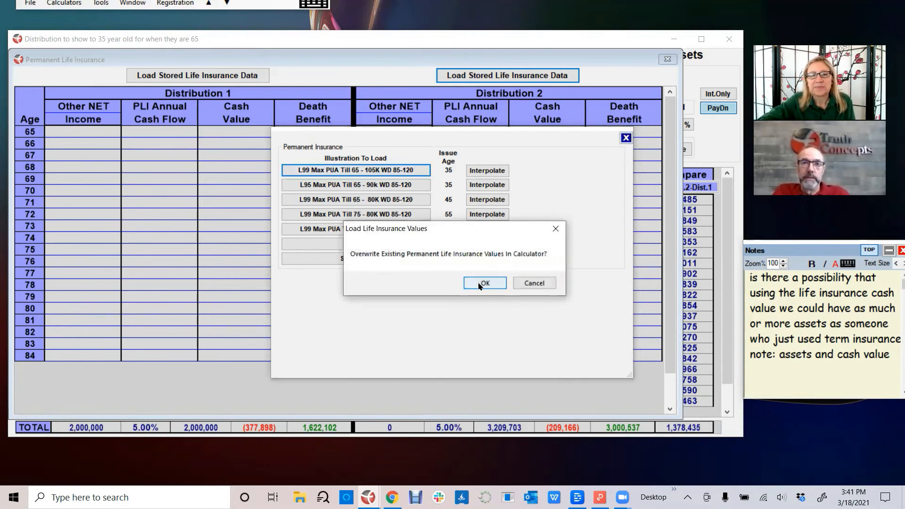
left_click(487, 281)
left_click(531, 227)
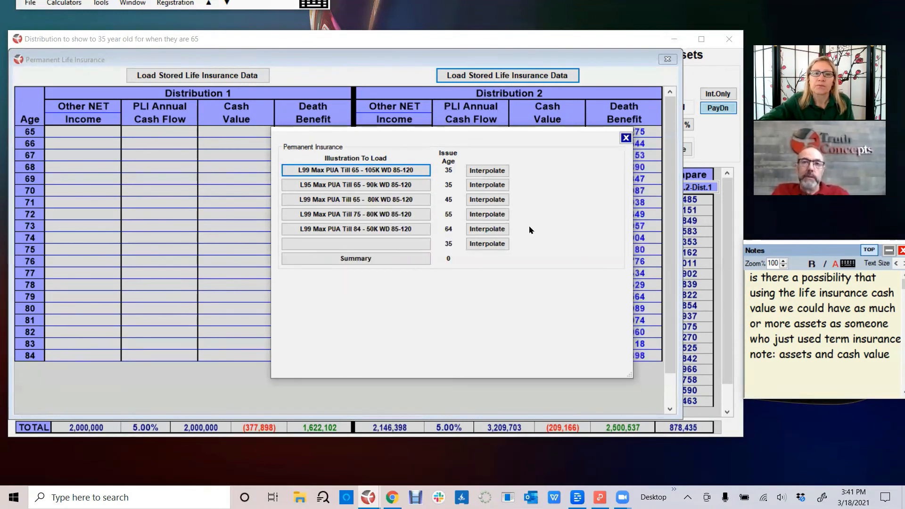
left_click(626, 137)
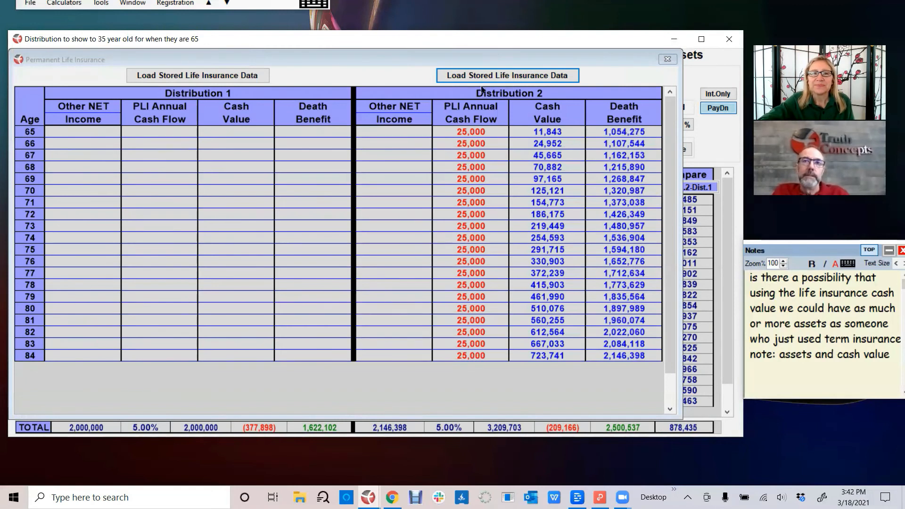
Load the "L99 Max PUA Till 65 - 105K WD 85-120" illustration into Distribution 2 with starting age 65, and close the insurance inputs.
left_click(468, 80)
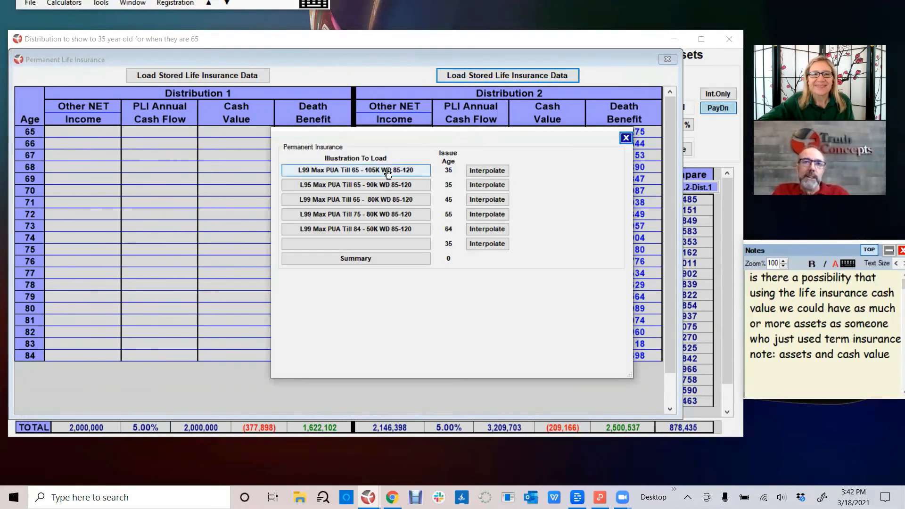
left_click(385, 171)
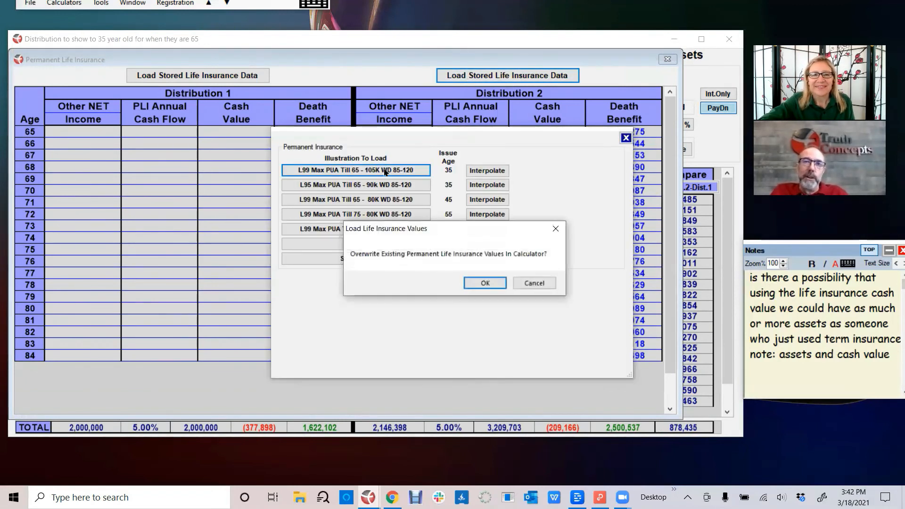
left_click(484, 283)
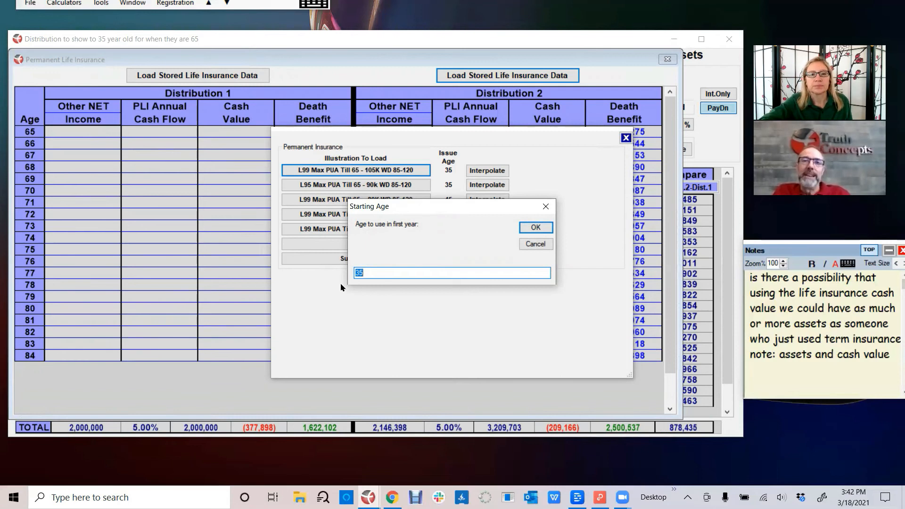
type("65")
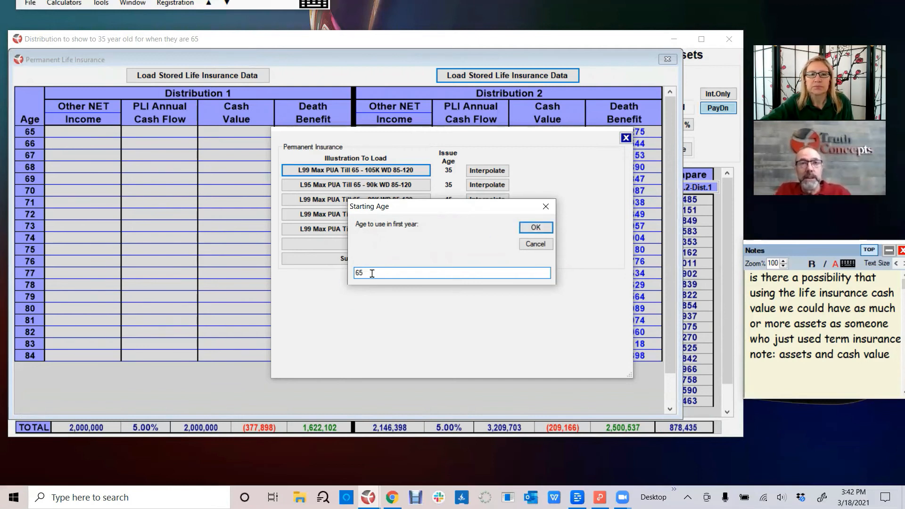
left_click(535, 228)
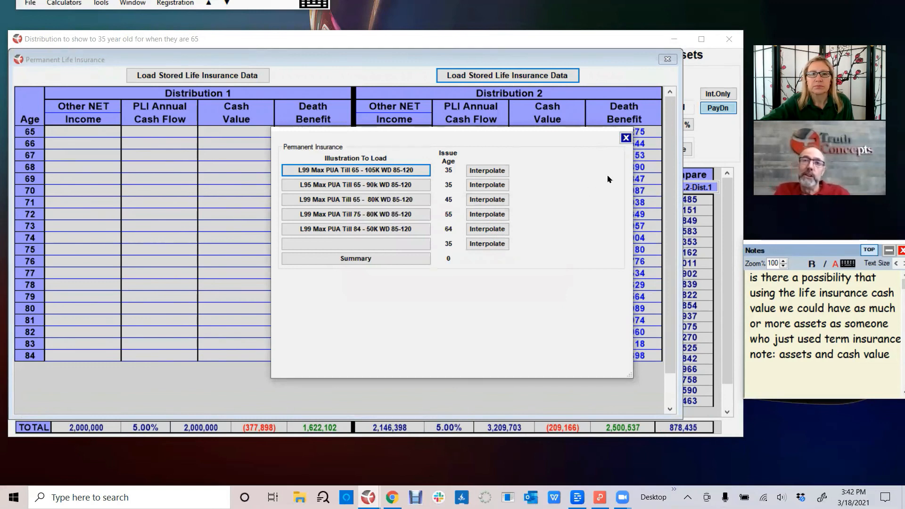
left_click(627, 137)
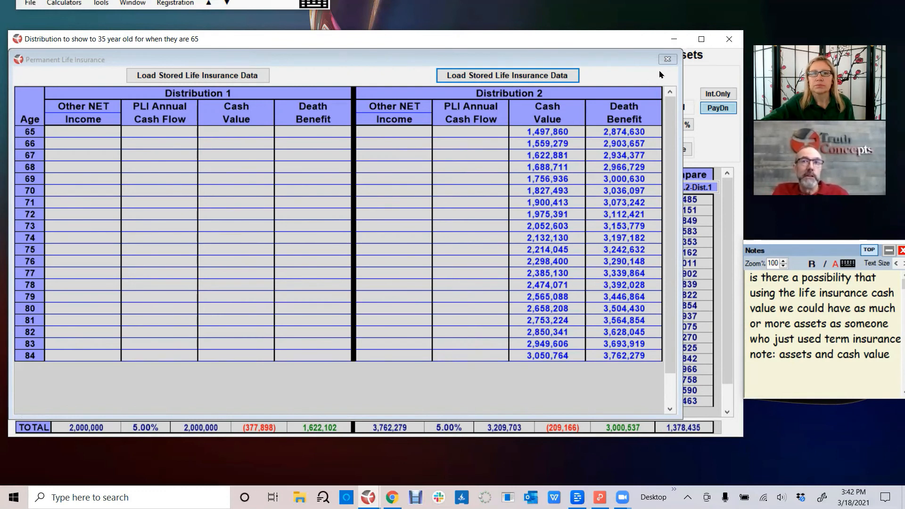
left_click(667, 59)
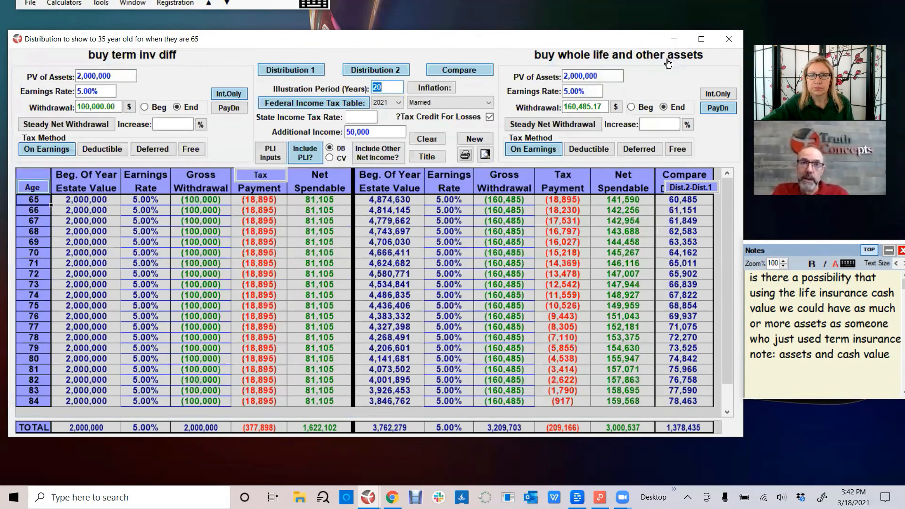